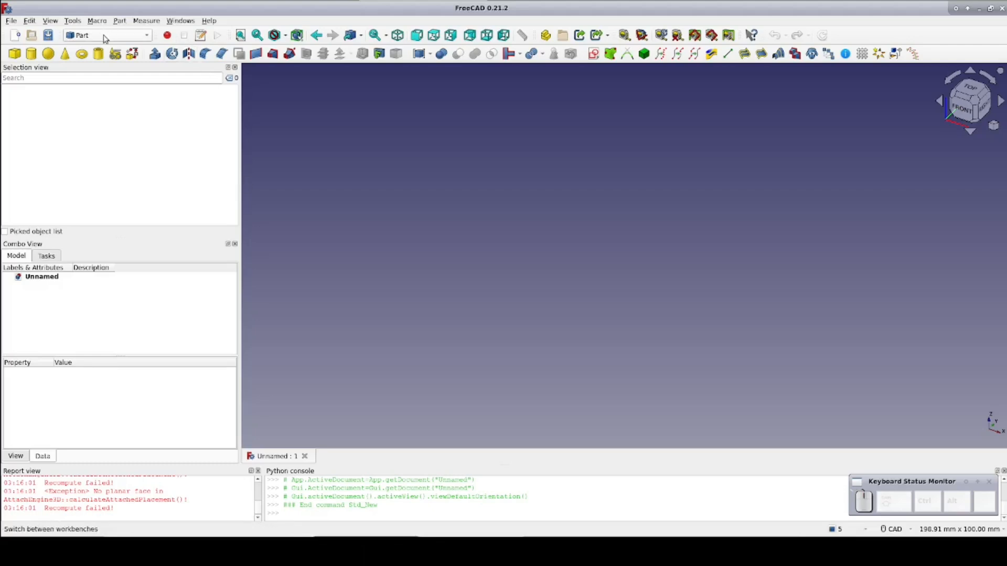
Sketch a rectangle enclosing the origin on the XY plane and extrude it 10 mm along its normal.
{"action": "left_click", "coordinate": [593, 53]}
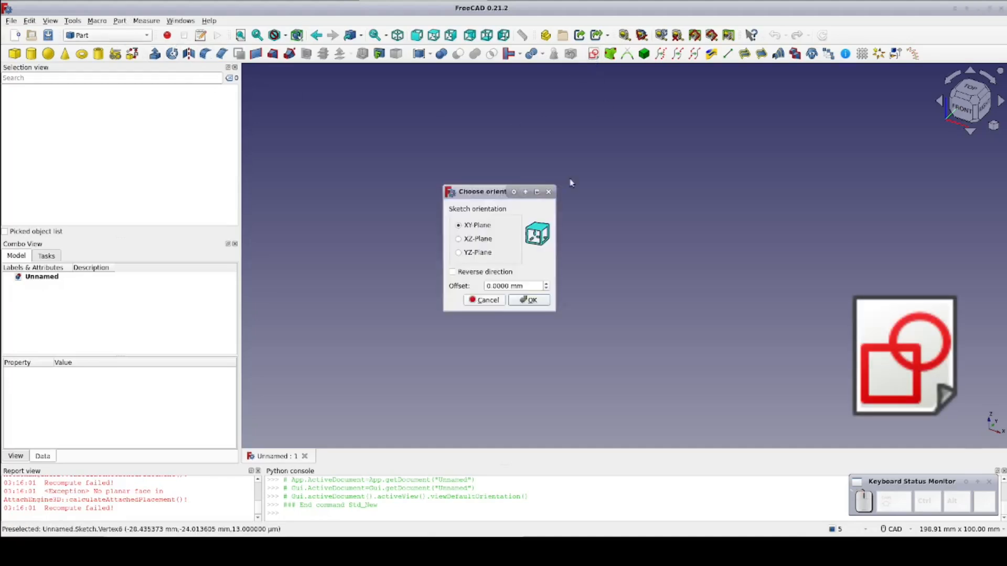
{"action": "left_click", "coordinate": [528, 301]}
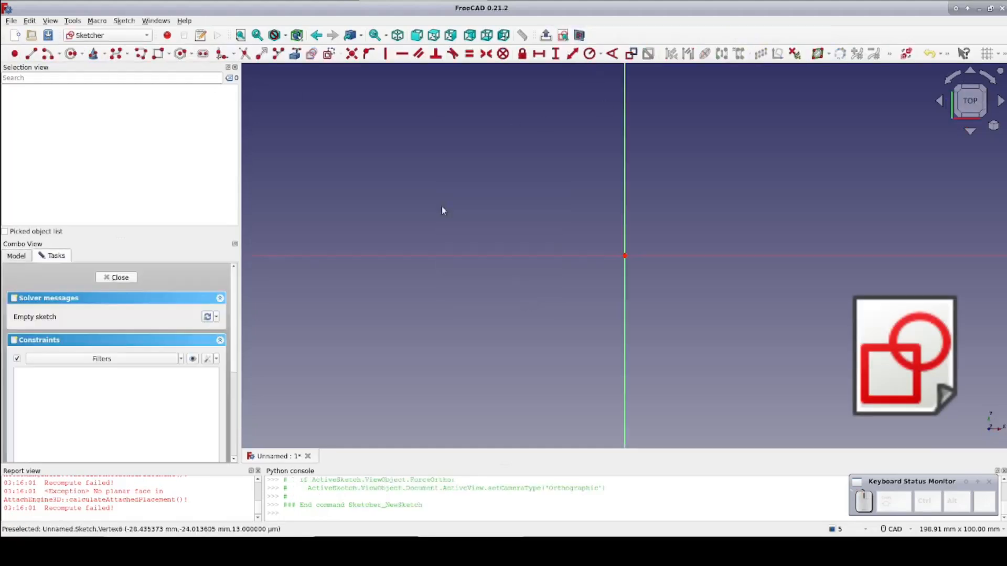
{"action": "left_click", "coordinate": [158, 53]}
{"action": "left_click", "coordinate": [499, 140]}
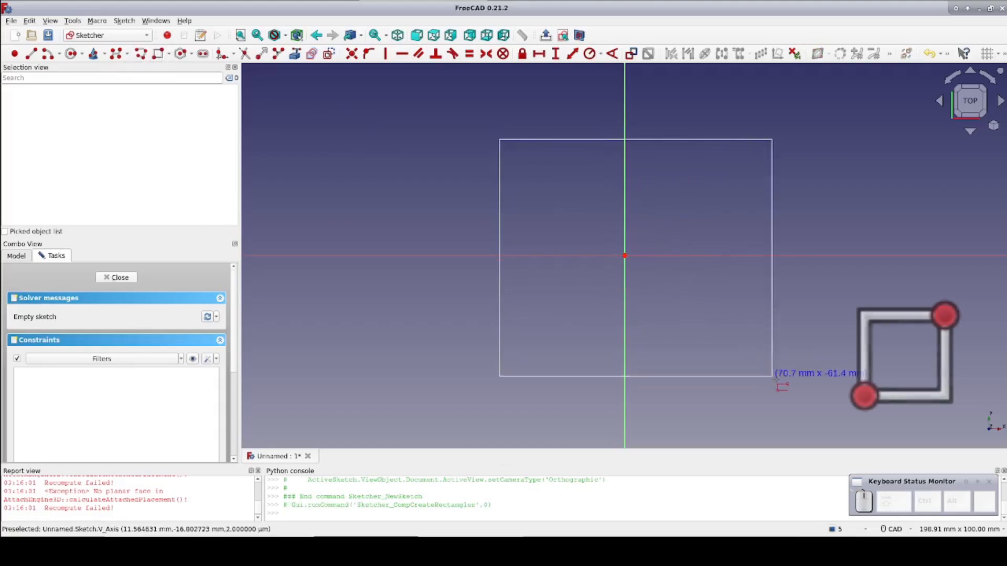
{"action": "left_click", "coordinate": [792, 379]}
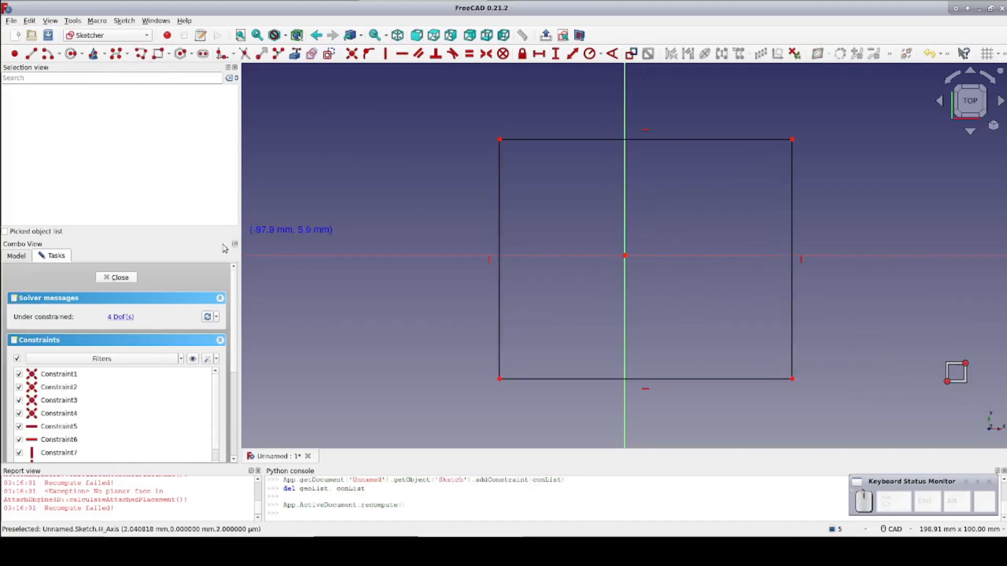
{"action": "left_click", "coordinate": [121, 277]}
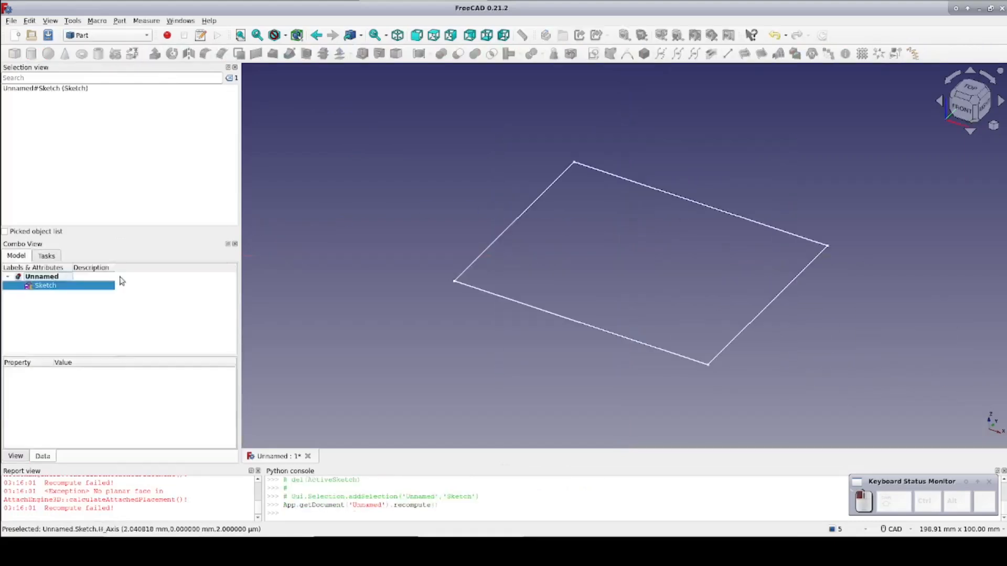
{"action": "left_click", "coordinate": [154, 54]}
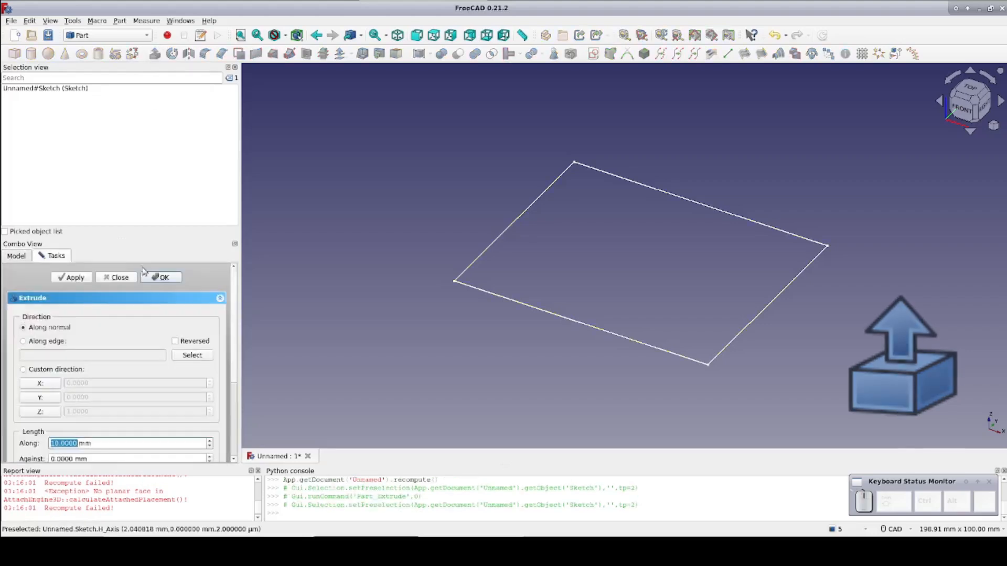
{"action": "left_click", "coordinate": [155, 277]}
Add a default cone primitive and attach it to the top face of the extruded block.
{"action": "left_click", "coordinate": [65, 54]}
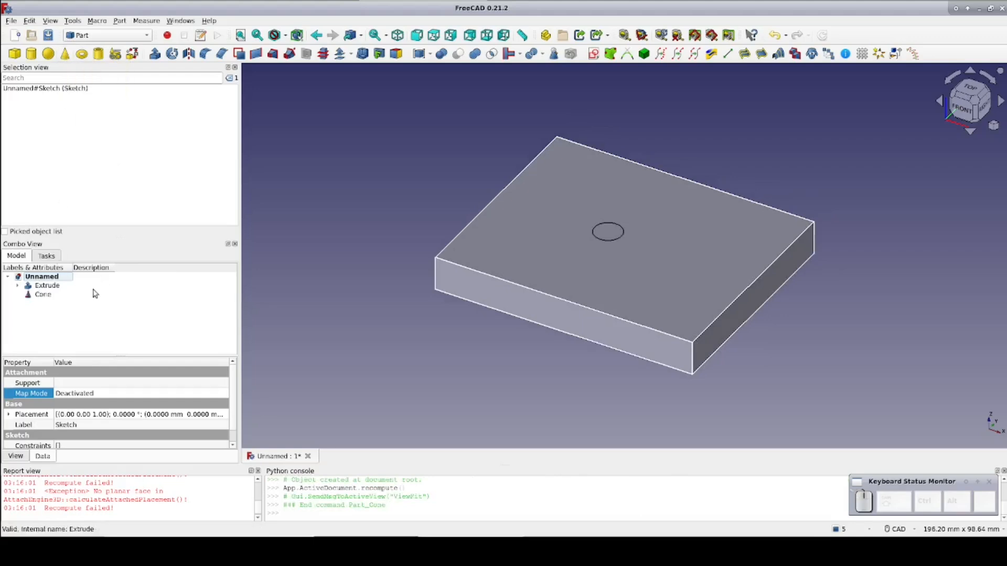
{"action": "left_click", "coordinate": [43, 294]}
{"action": "left_click", "coordinate": [107, 393]}
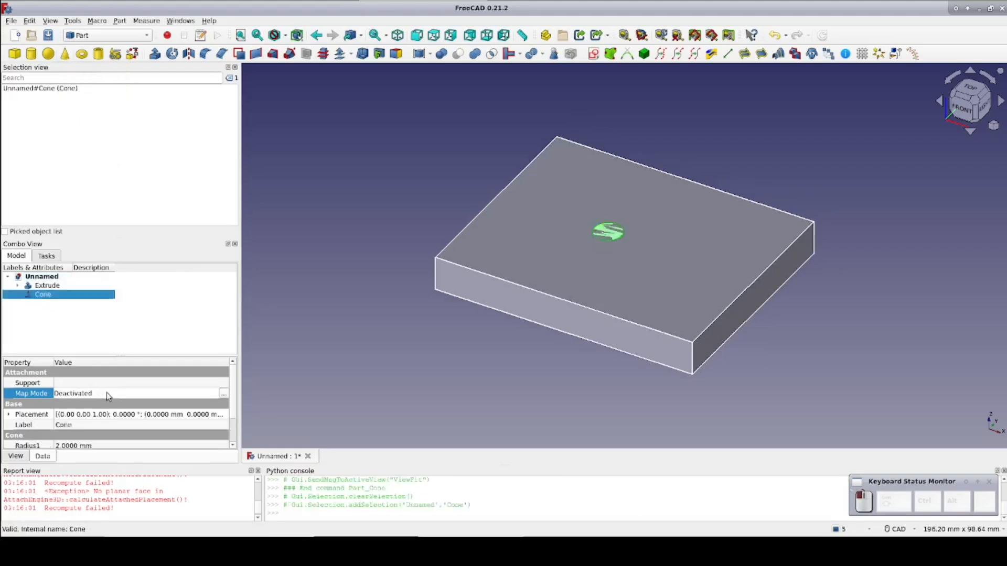
{"action": "left_click", "coordinate": [223, 393]}
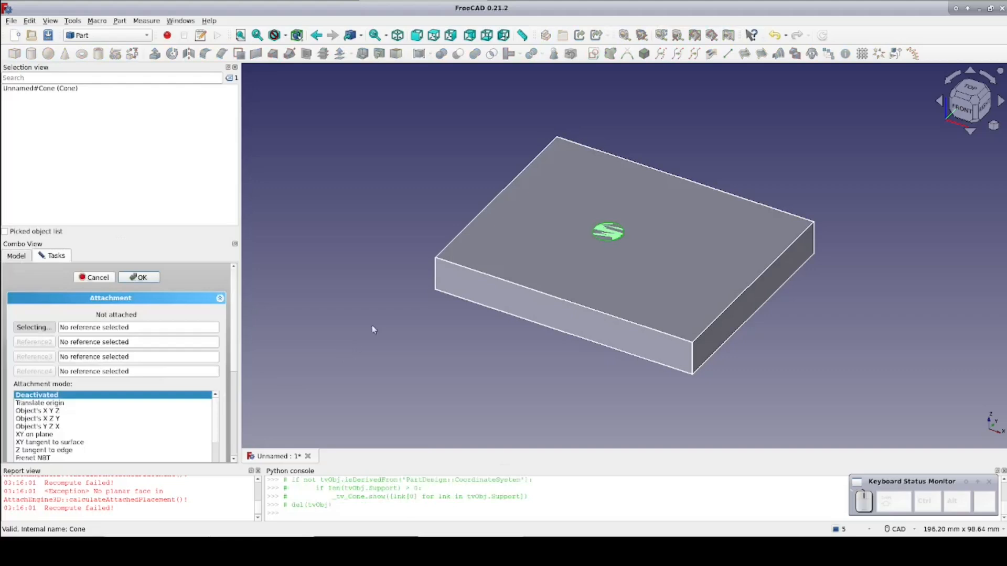
{"action": "left_click", "coordinate": [543, 231]}
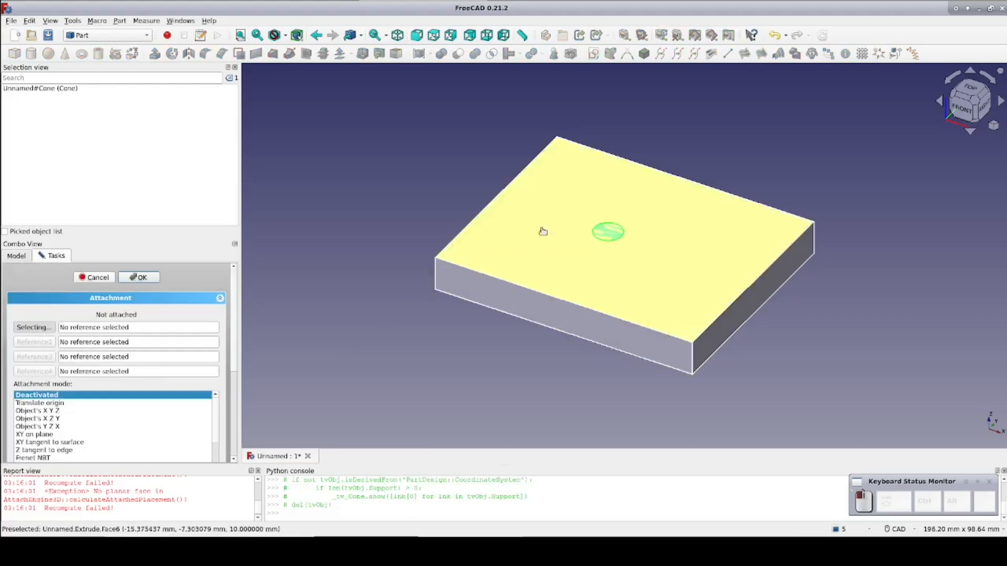
{"action": "left_click", "coordinate": [137, 277]}
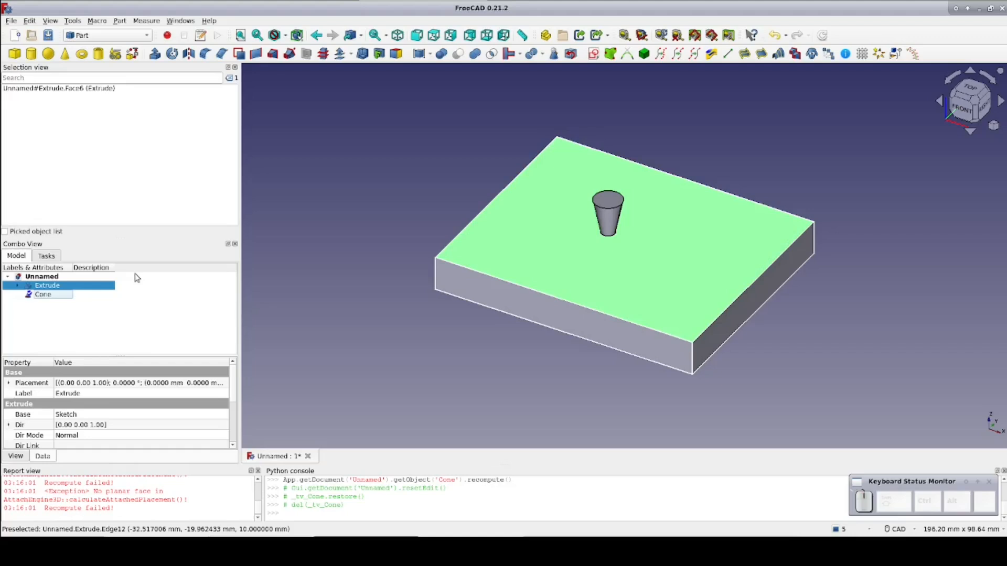
Edit the extrusion's base sketch and fillet all four corners of the rectangle.
{"action": "left_click", "coordinate": [18, 285]}
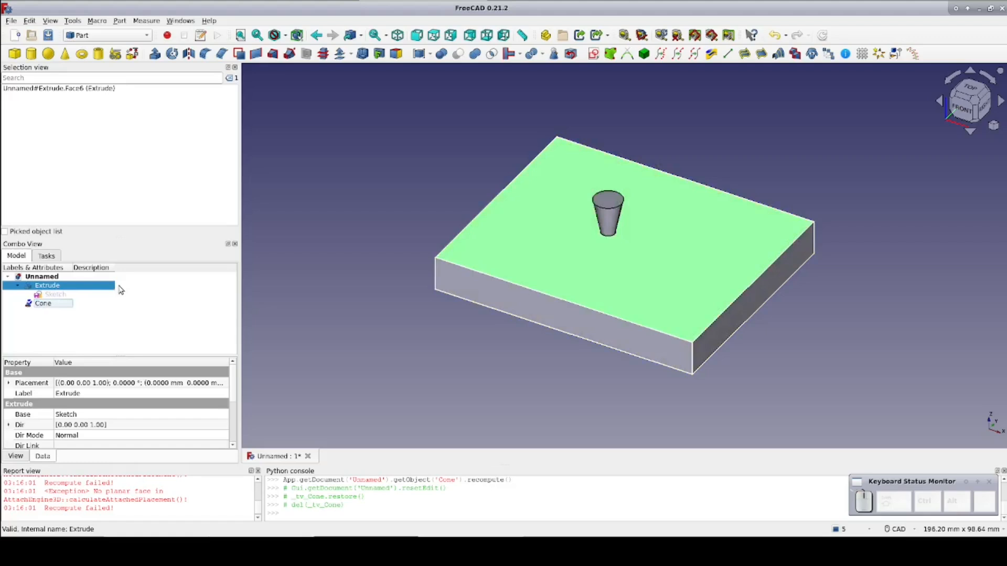
{"action": "left_click", "coordinate": [62, 295]}
{"action": "double_click", "coordinate": [62, 295]}
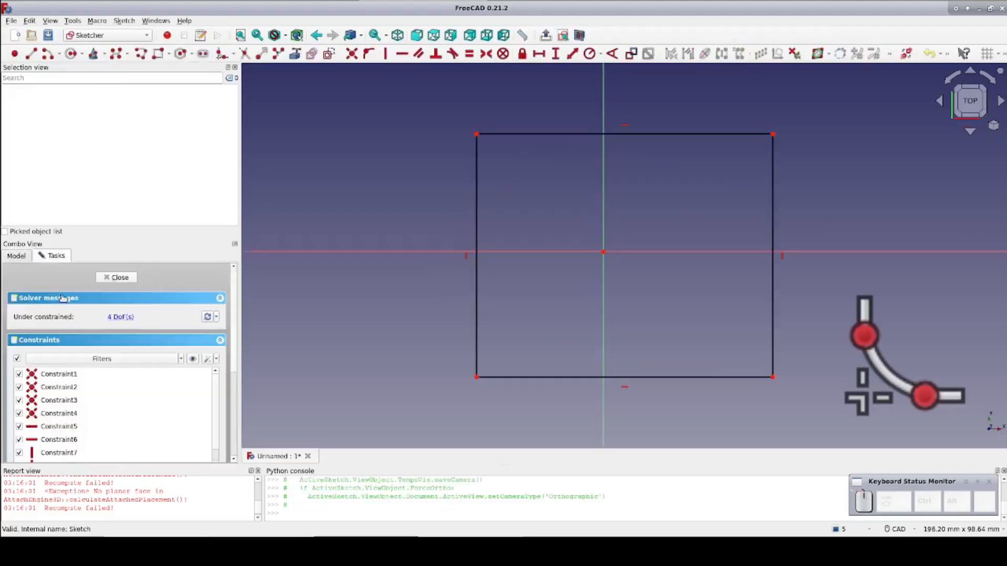
{"action": "left_click", "coordinate": [222, 52]}
{"action": "left_click", "coordinate": [476, 134]}
{"action": "left_click", "coordinate": [773, 134]}
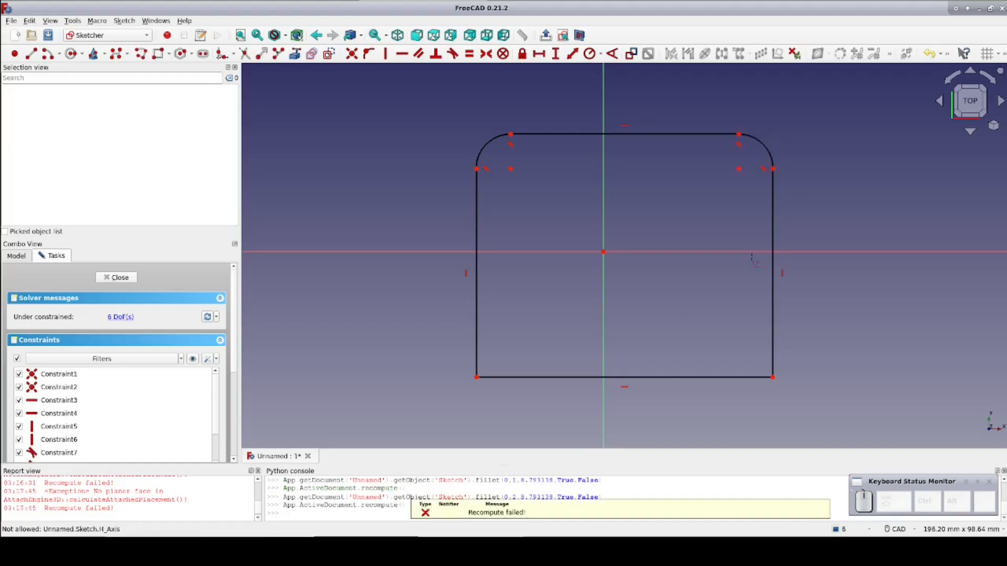
{"action": "left_click", "coordinate": [772, 376]}
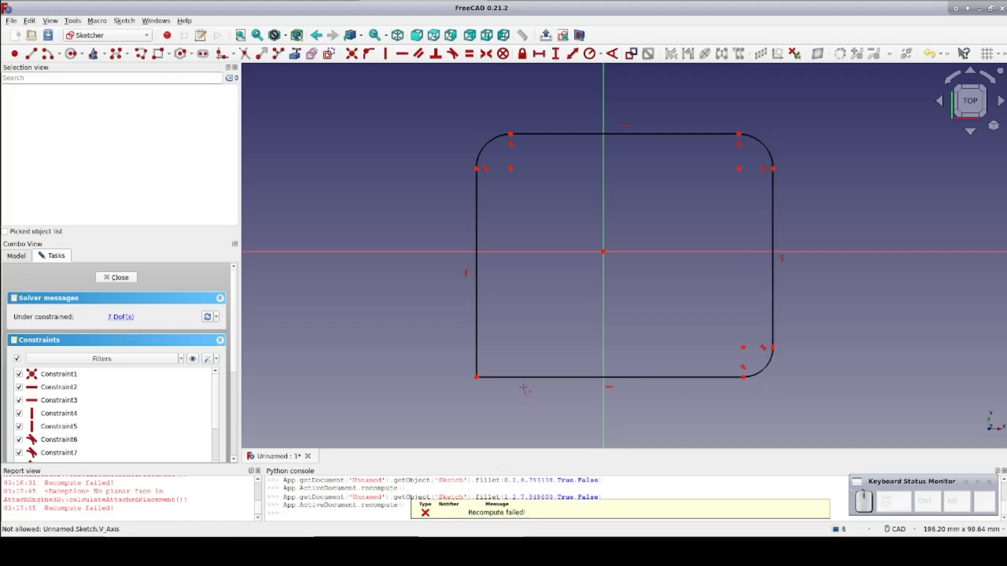
{"action": "left_click", "coordinate": [477, 377]}
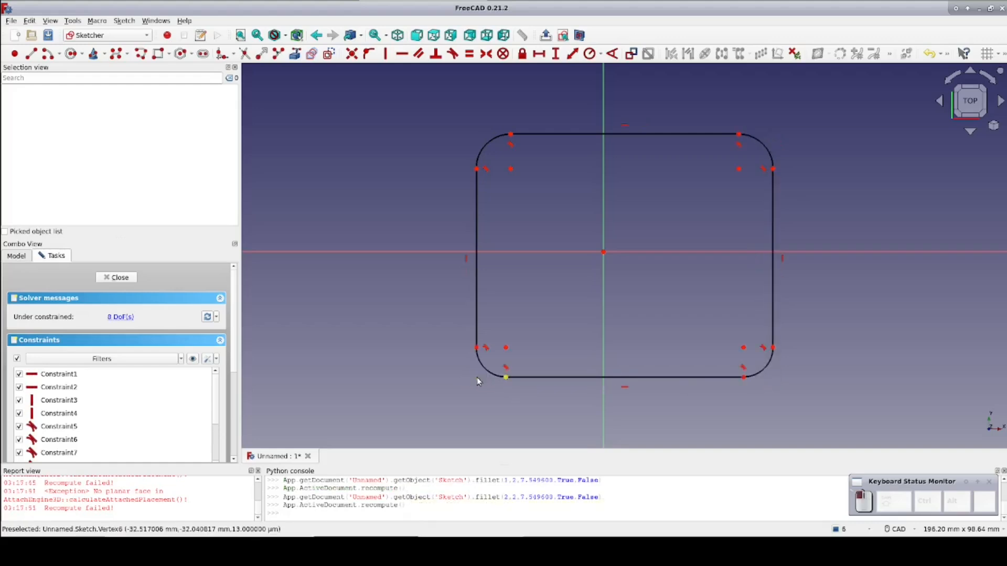
{"action": "left_click", "coordinate": [116, 278]}
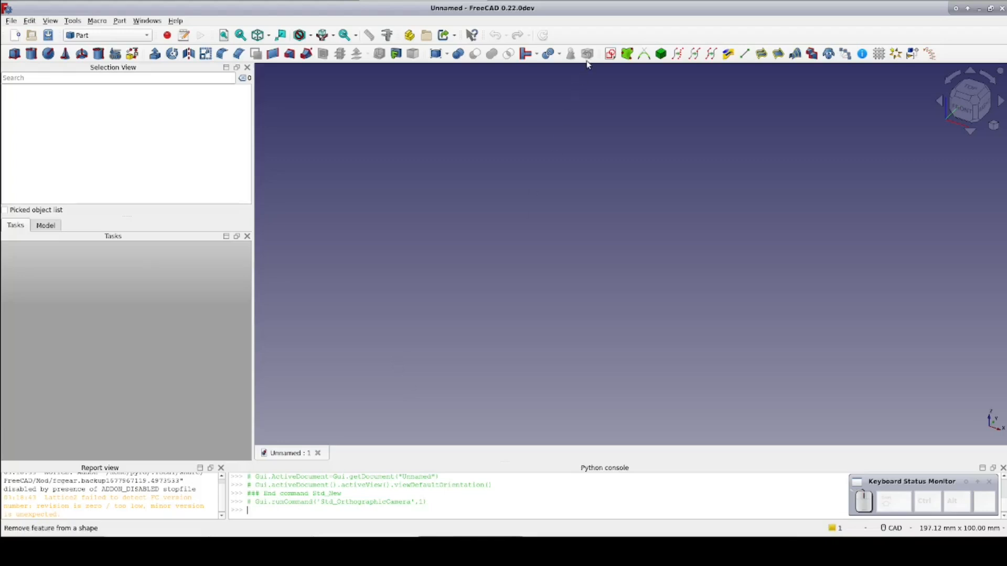
In the FreeCAD 0.22.0dev document, sketch a rectangle around the origin on the XY plane and extrude it 10 mm along its normal.
{"action": "left_click", "coordinate": [610, 53]}
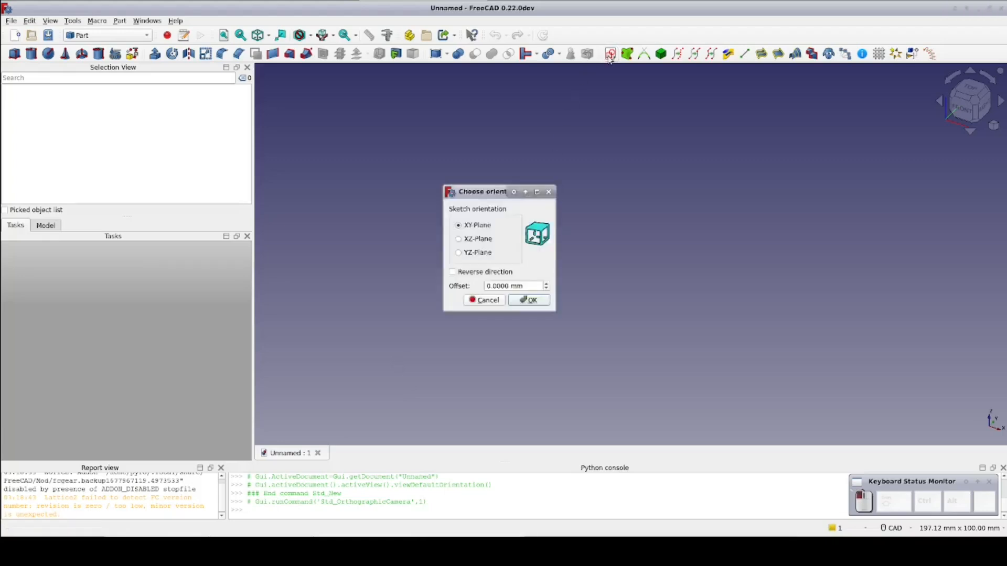
{"action": "left_click", "coordinate": [527, 300]}
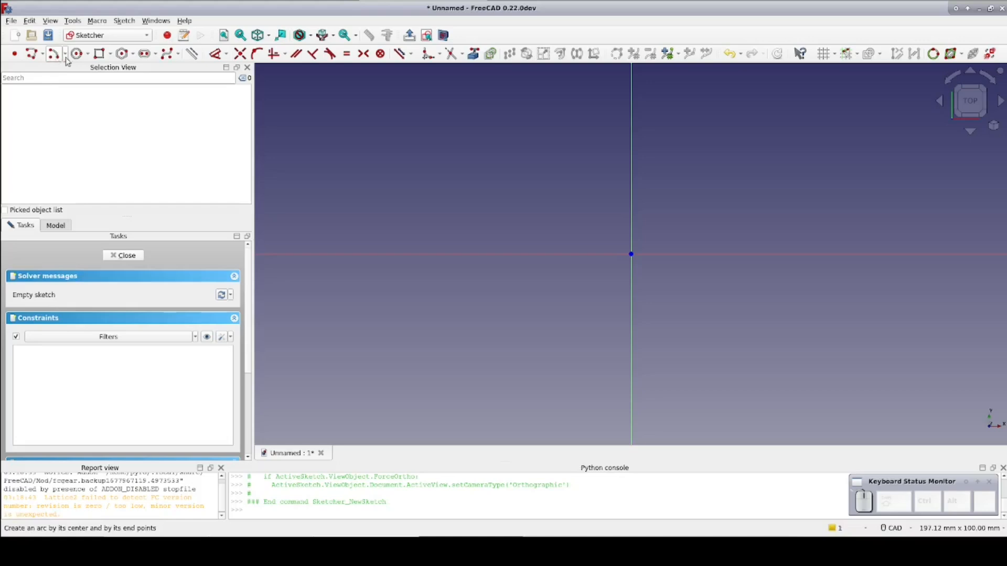
{"action": "left_click", "coordinate": [99, 54]}
{"action": "left_click", "coordinate": [480, 142]}
{"action": "left_click", "coordinate": [758, 357]}
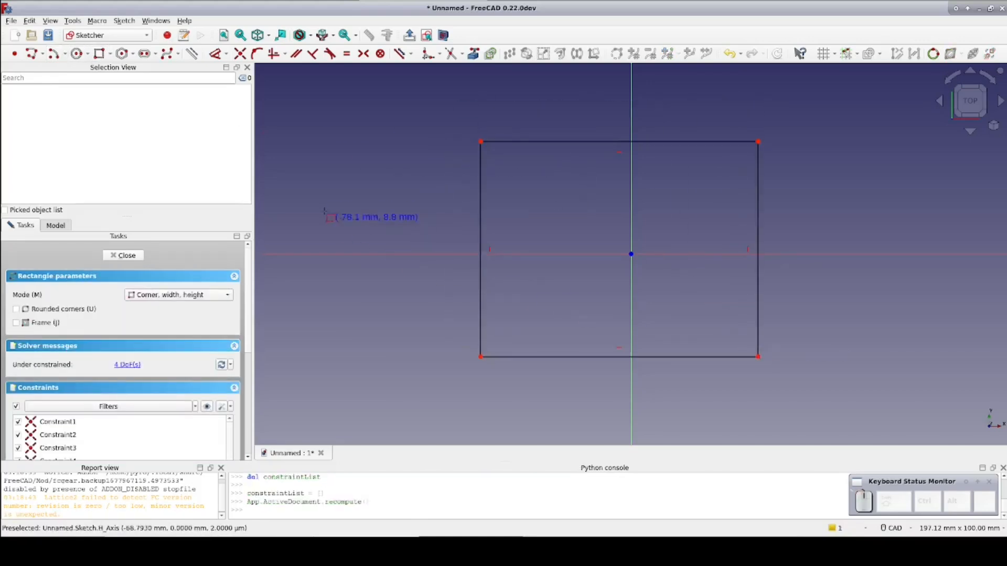
{"action": "key", "text": "Escape"}
{"action": "left_click", "coordinate": [124, 255]}
{"action": "left_click", "coordinate": [159, 57]}
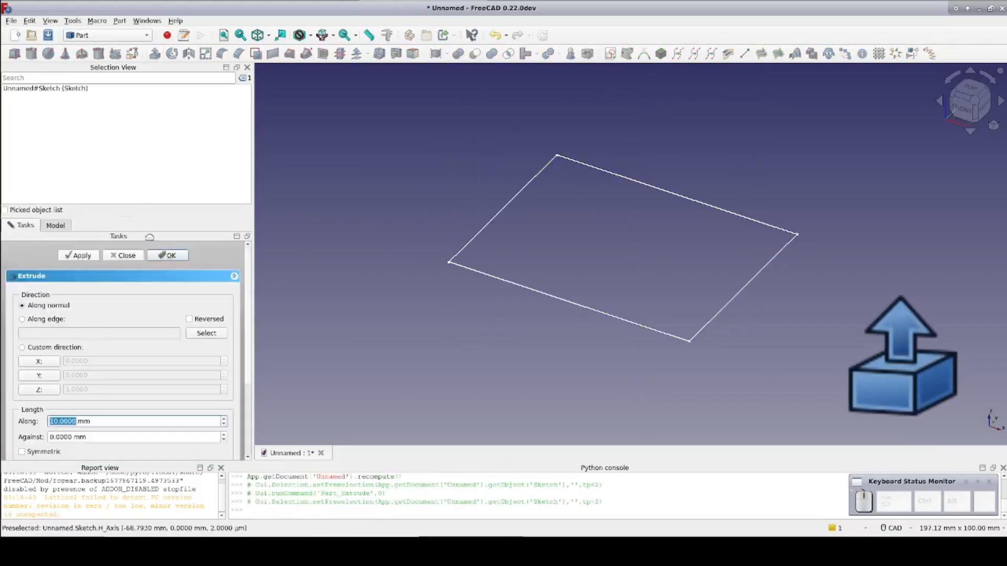
{"action": "left_click", "coordinate": [160, 254]}
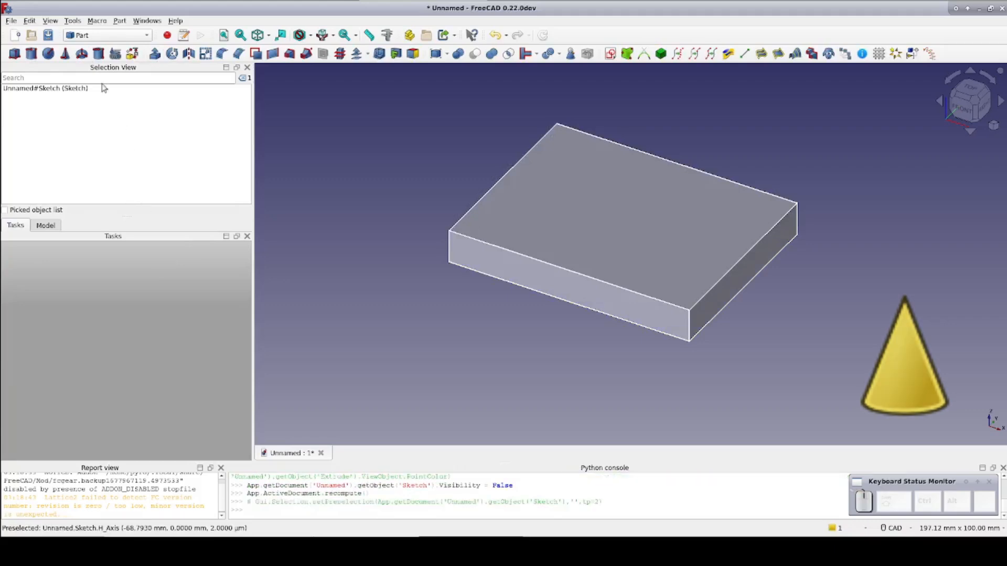
Create a cone with default dimensions and attach it to the extruded block's top face.
{"action": "left_click", "coordinate": [65, 54]}
{"action": "left_click", "coordinate": [31, 222]}
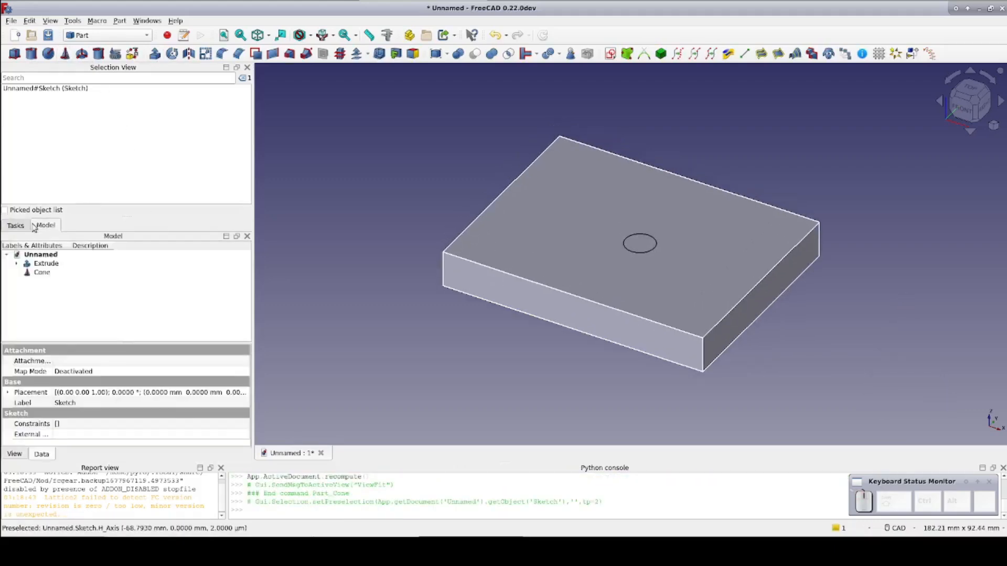
{"action": "left_click", "coordinate": [42, 273]}
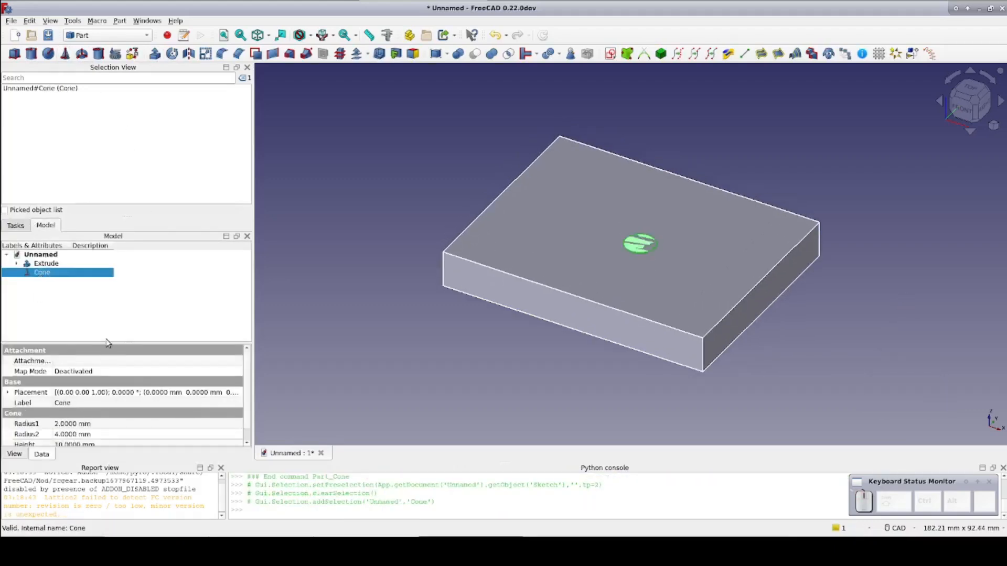
{"action": "left_click", "coordinate": [117, 371]}
{"action": "left_click", "coordinate": [230, 372]}
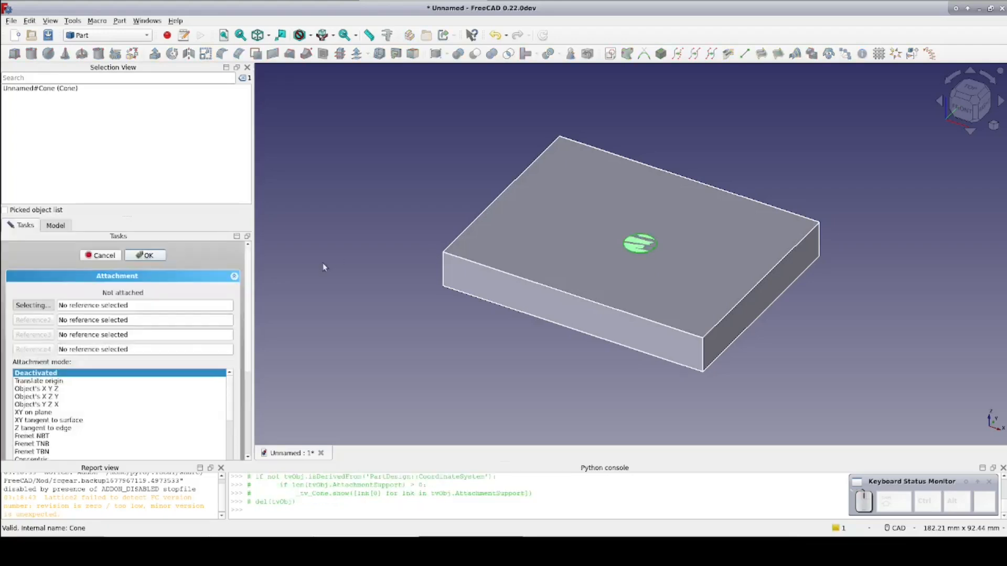
{"action": "left_click", "coordinate": [527, 237]}
{"action": "left_click", "coordinate": [145, 255]}
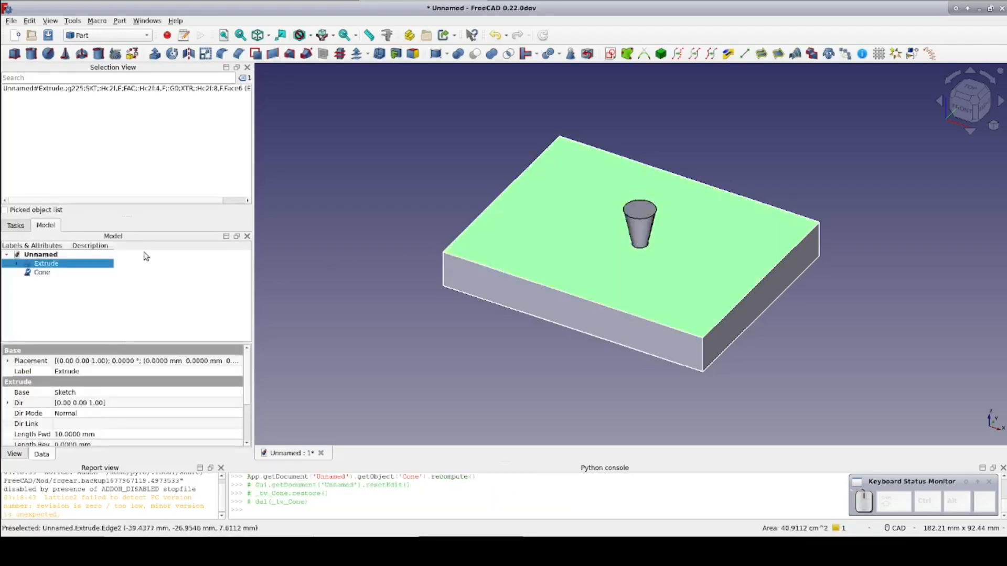
Reopen the sketch under the extrusion and round all four rectangle corners with fillets, preserving the corner points.
{"action": "left_click", "coordinate": [16, 264]}
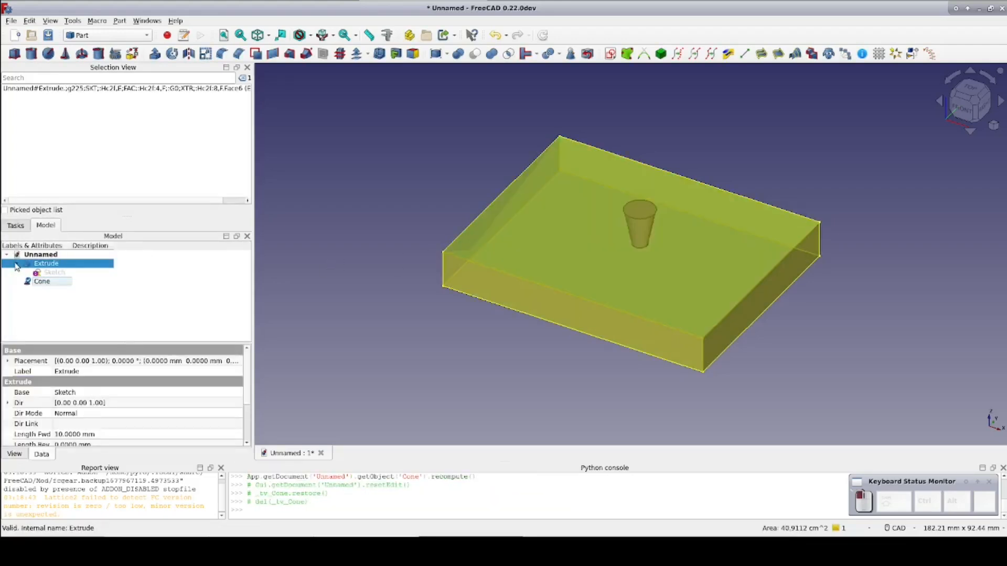
{"action": "double_click", "coordinate": [45, 273]}
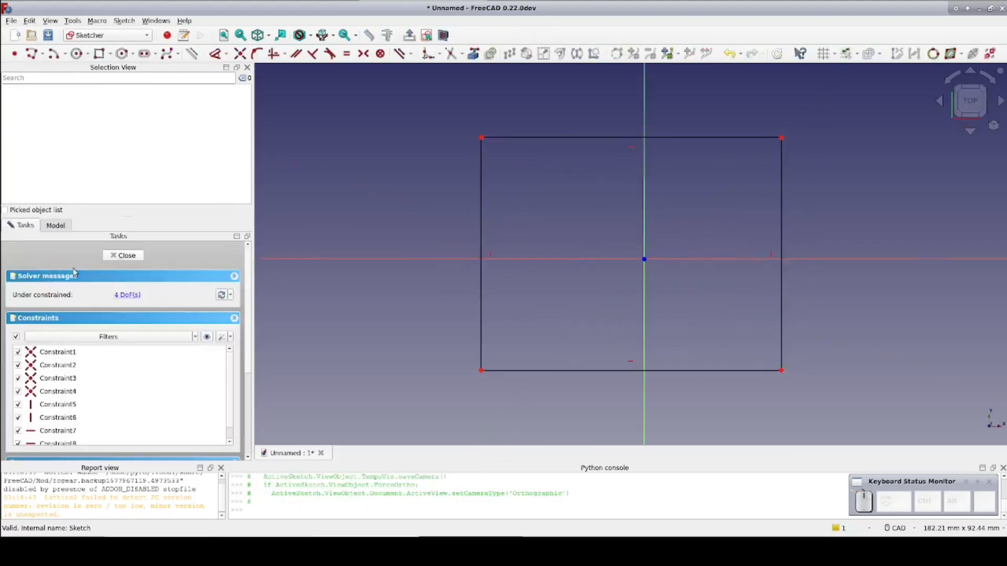
{"action": "left_click", "coordinate": [429, 54]}
{"action": "left_click", "coordinate": [482, 138]}
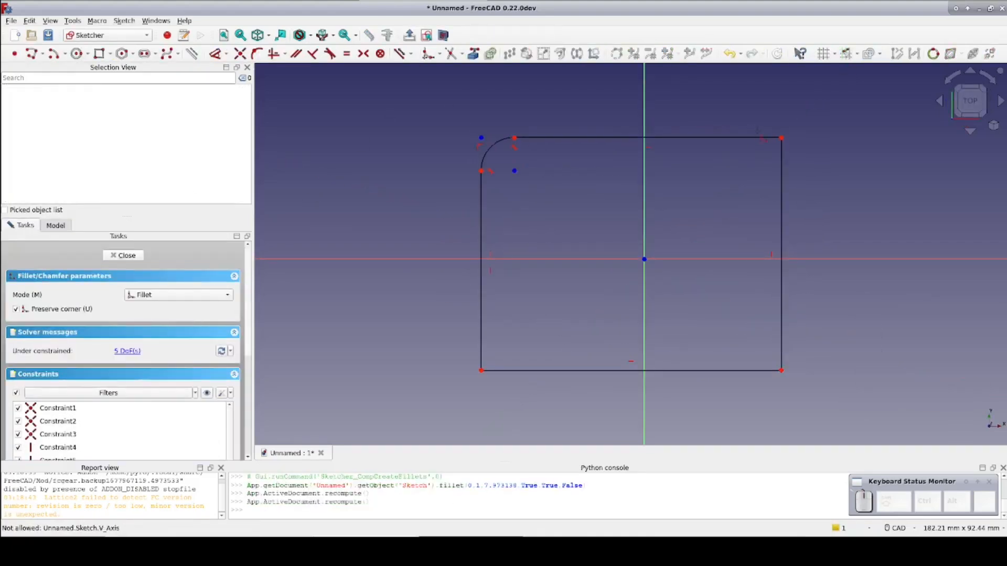
{"action": "left_click", "coordinate": [781, 138]}
{"action": "left_click", "coordinate": [781, 371]}
{"action": "left_click", "coordinate": [481, 371]}
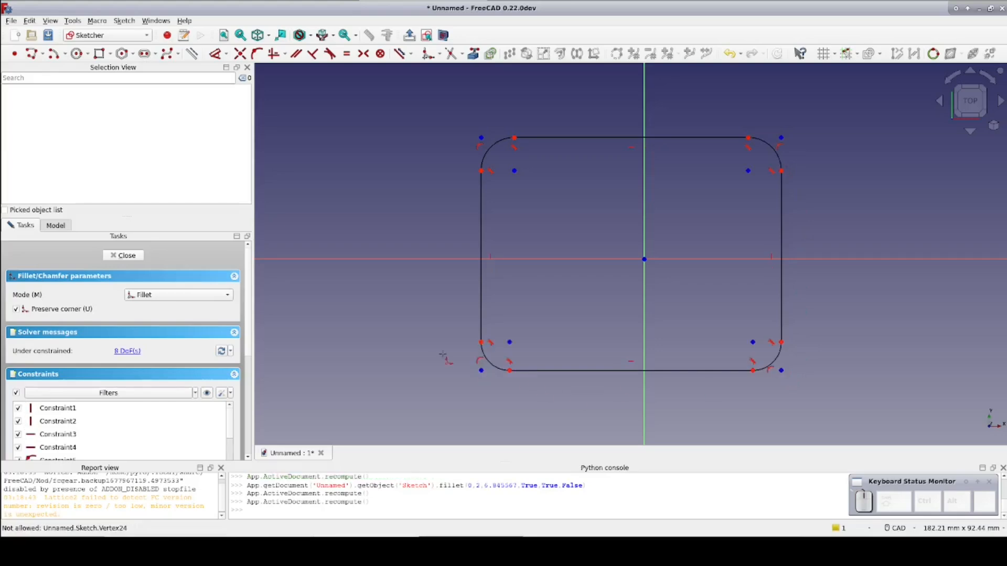
{"action": "left_click", "coordinate": [125, 258]}
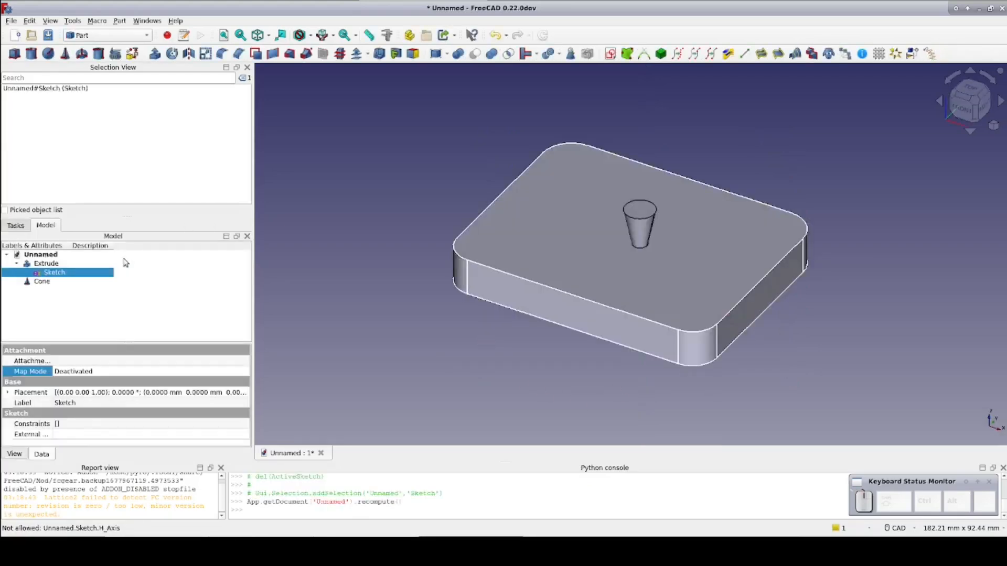